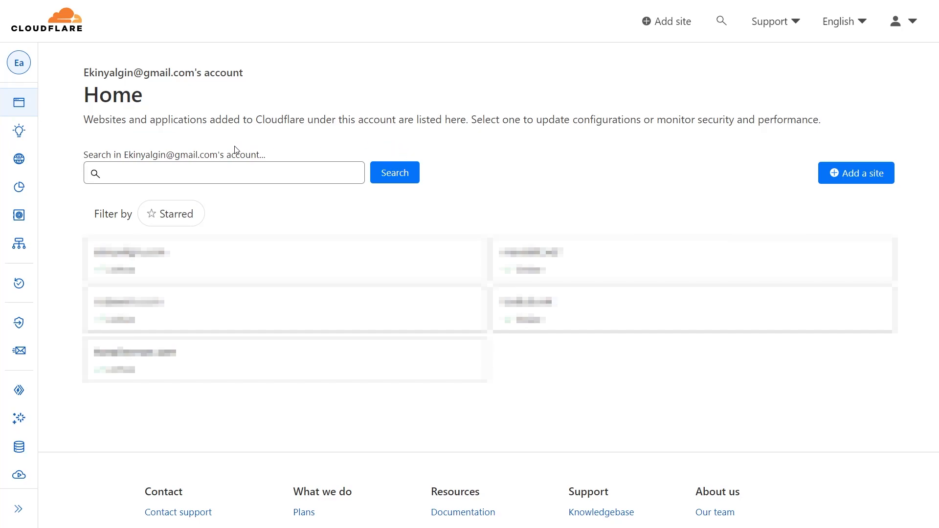
Add travelique.net to Cloudflare on the Free $0 plan and reach its scanned DNS records.
click(858, 177)
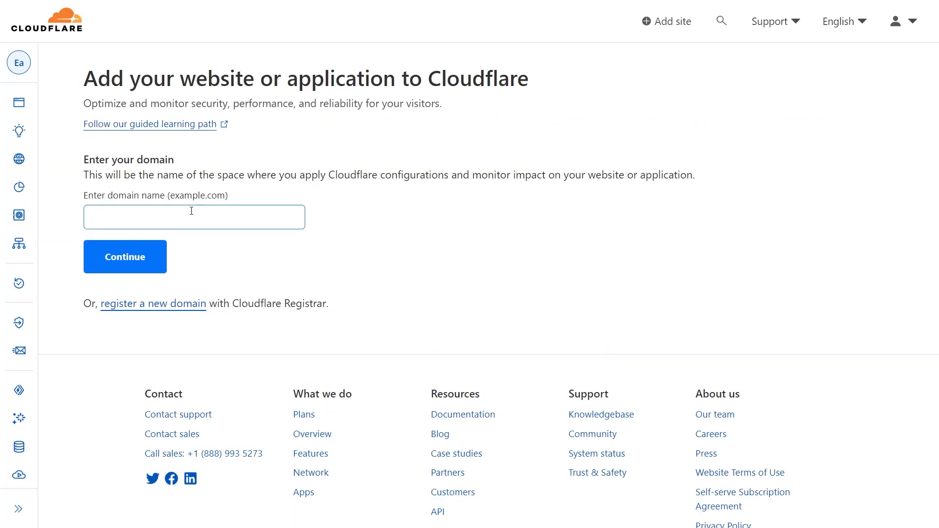
click(192, 211)
text(travelique.net)
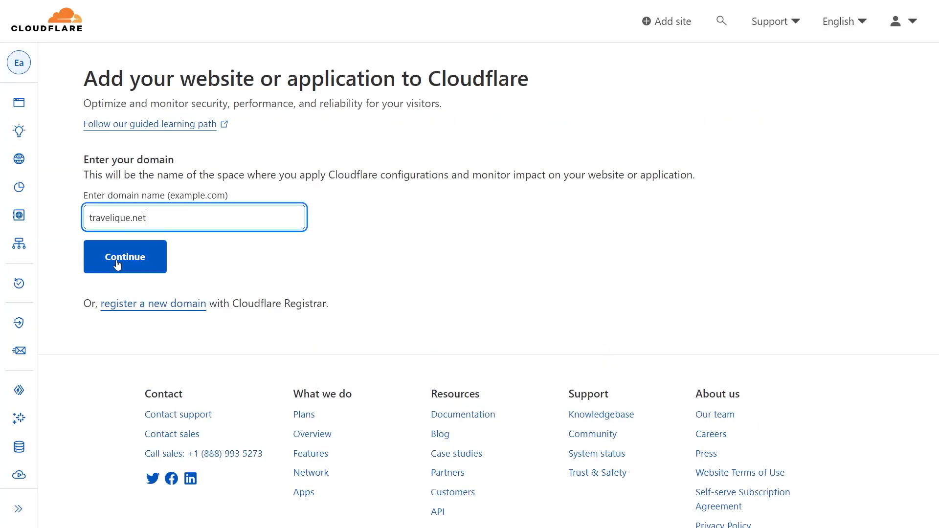
click(117, 265)
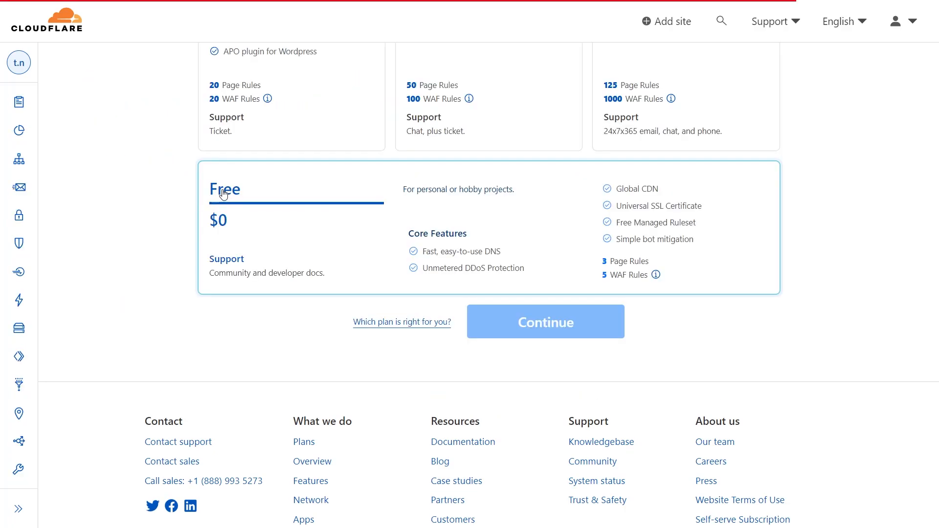
click(224, 193)
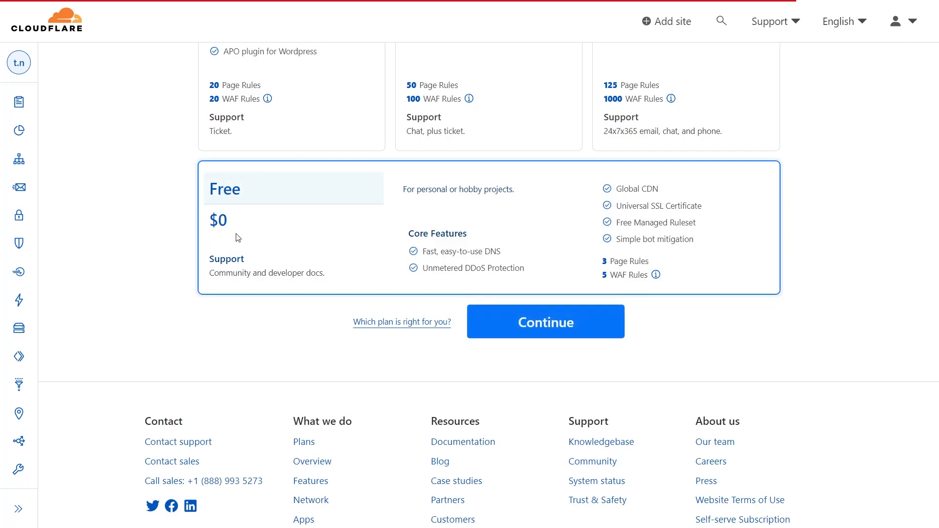
click(564, 333)
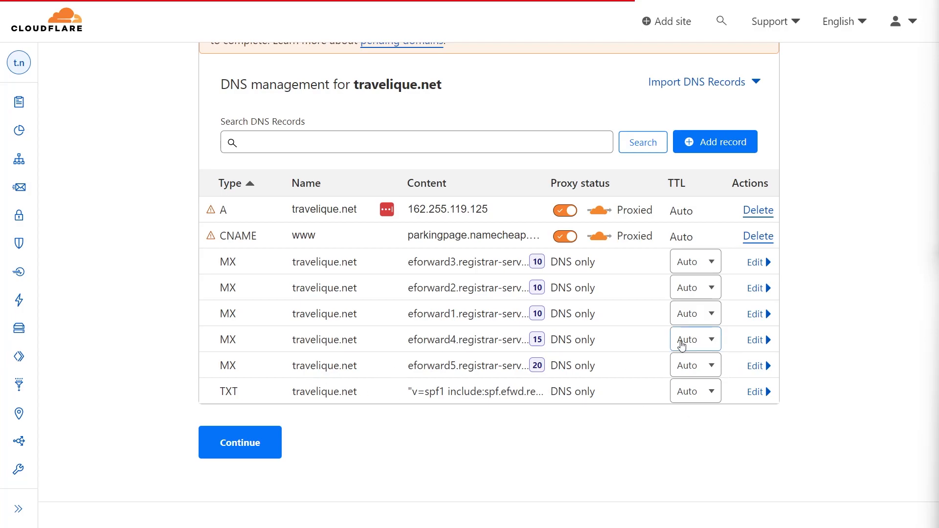
Delete the eforward5, eforward4 and eforward2 MX records and the www CNAME record.
click(757, 366)
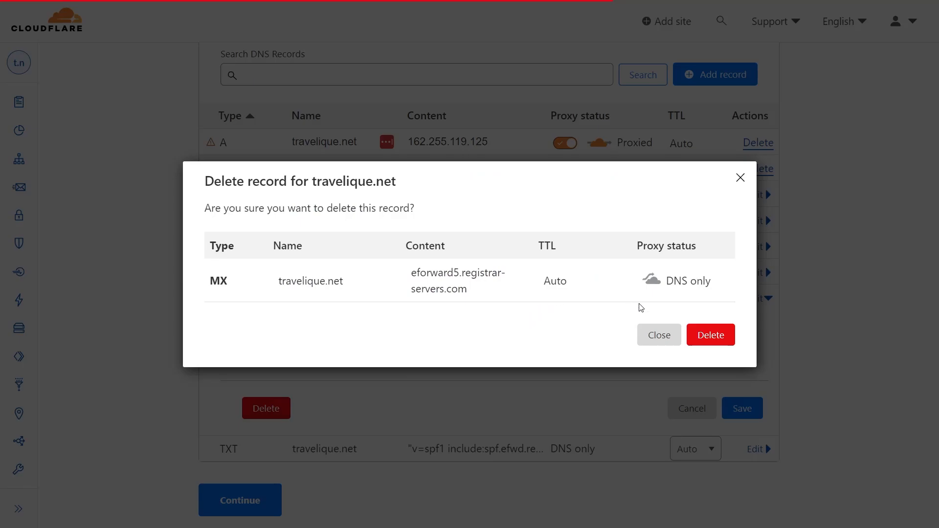
click(714, 338)
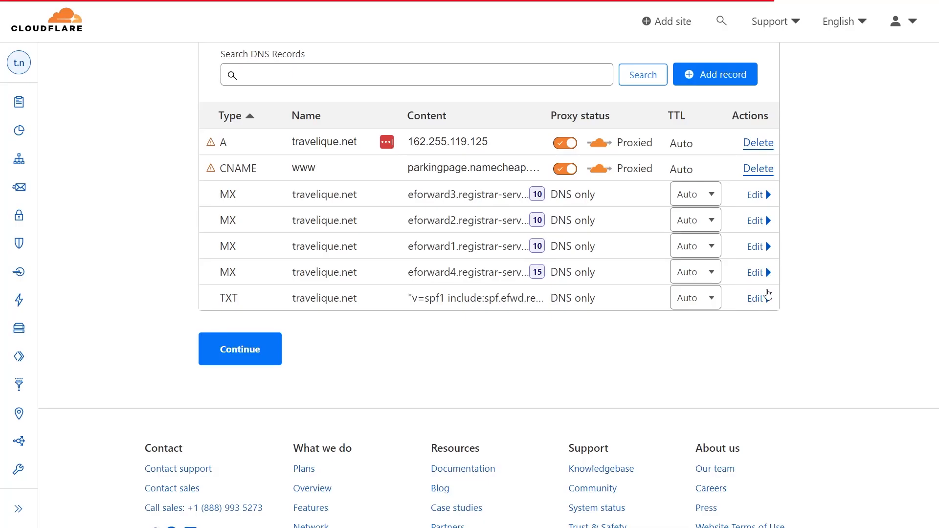
click(758, 272)
click(266, 382)
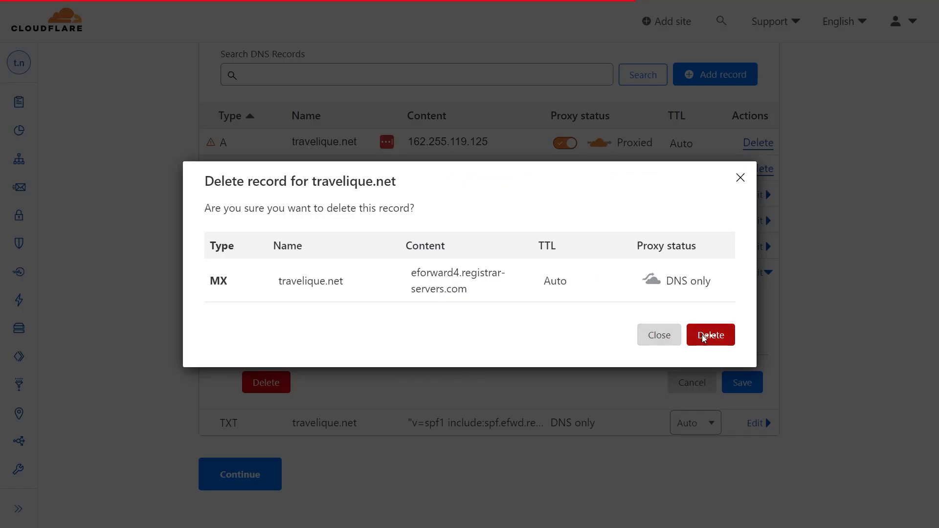
click(703, 338)
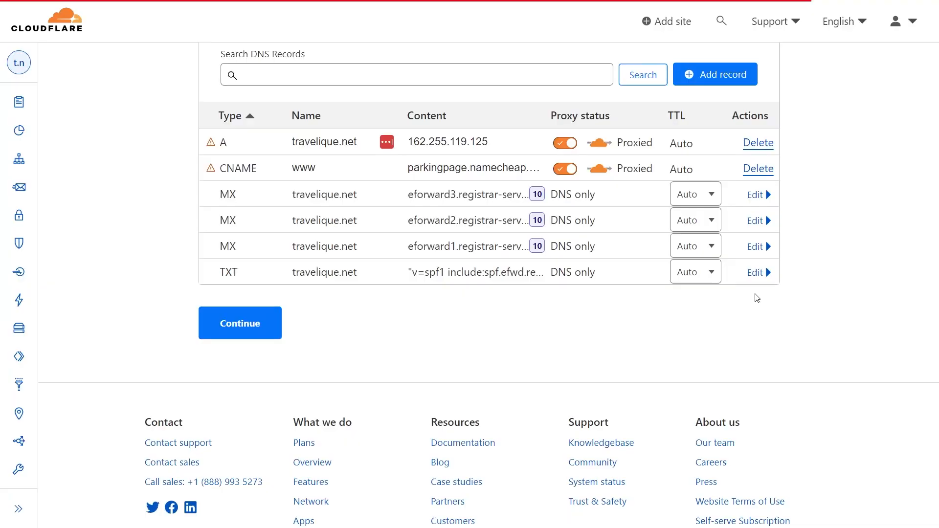
click(760, 221)
click(267, 330)
click(711, 335)
click(757, 172)
click(711, 327)
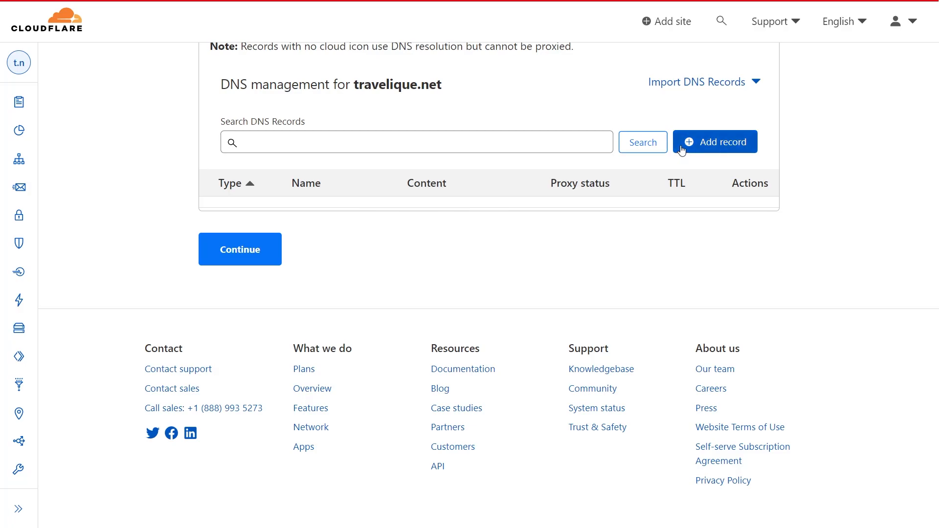
Create an A record named mail pointing to 143.42.54.169.
click(703, 146)
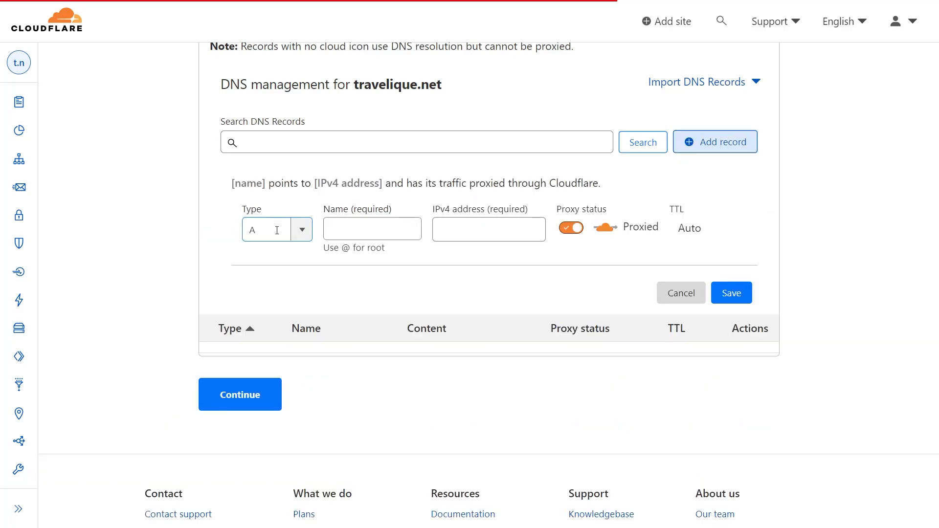
click(273, 229)
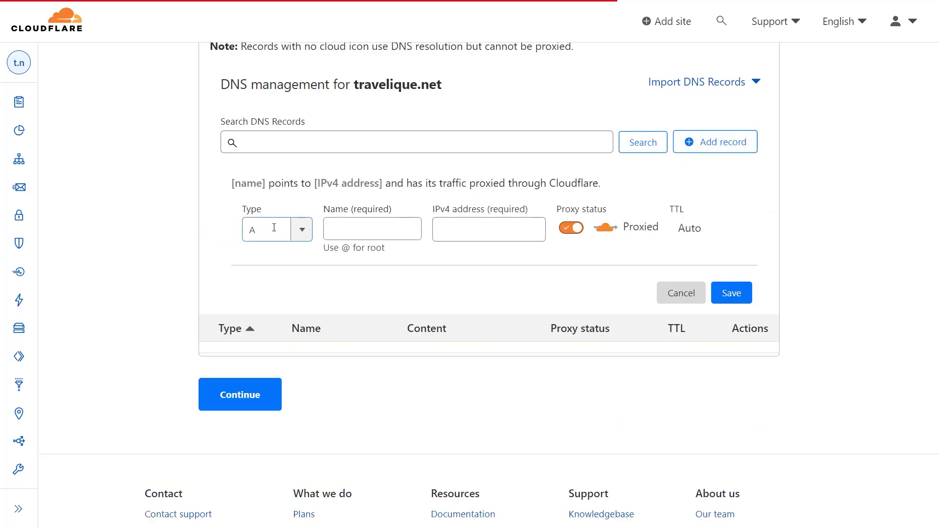
click(348, 230)
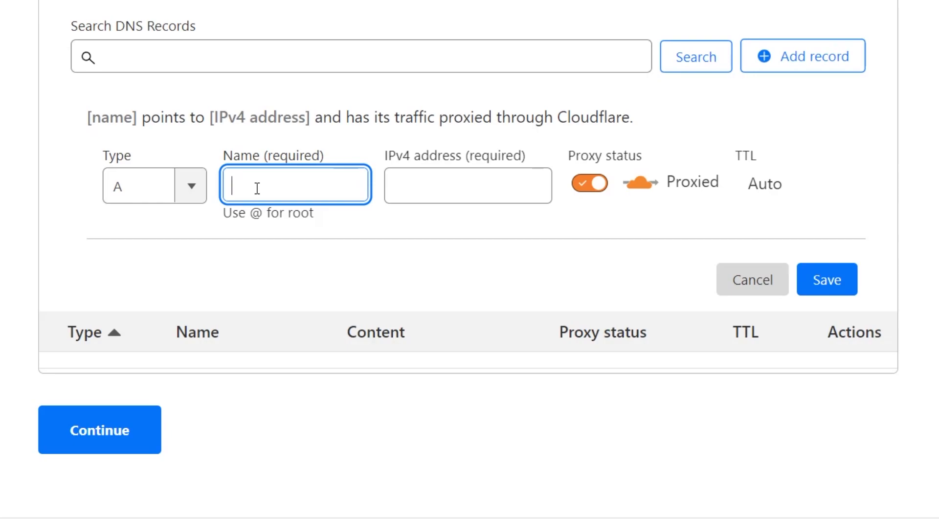
text(mail)
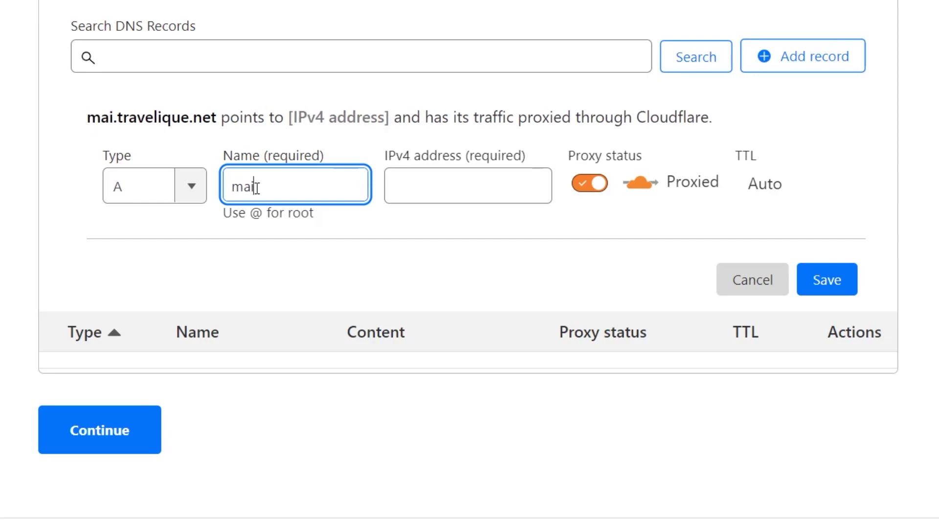
key(Tab)
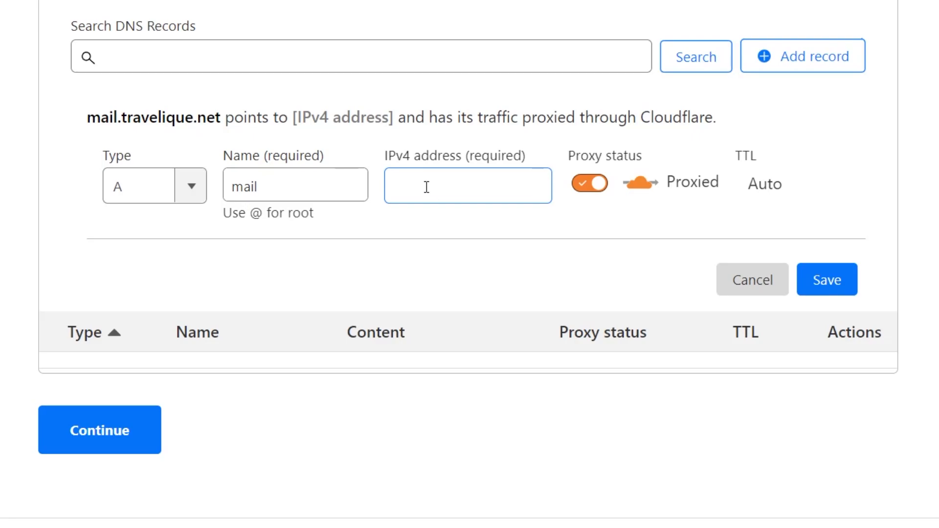
text(143.42.54.169)
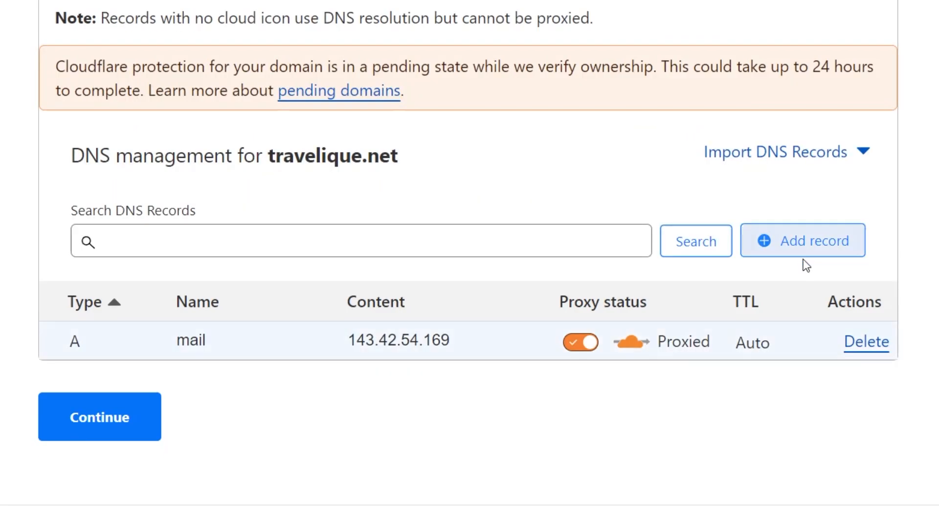
Add and save an A record for travelique.net pointing to 143.42.54.169.
click(804, 252)
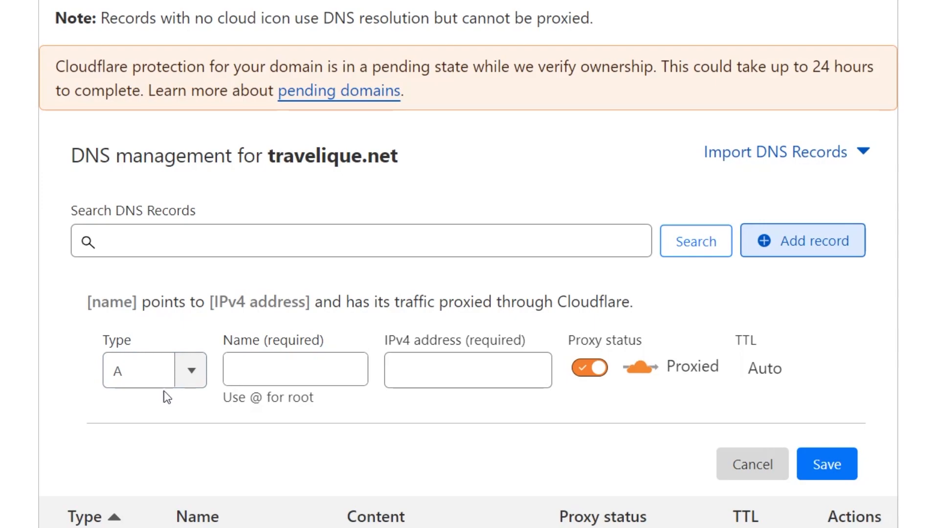
click(292, 368)
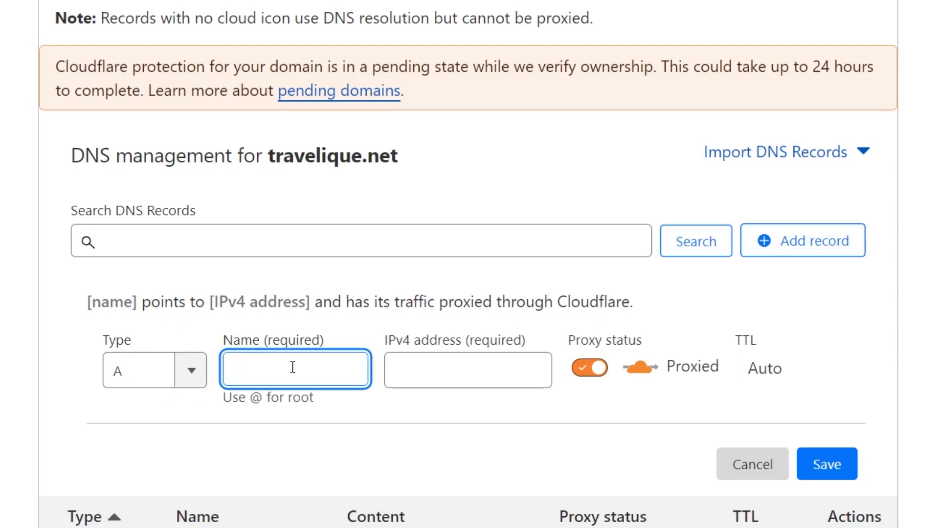
text(travelique.net)
key(Tab)
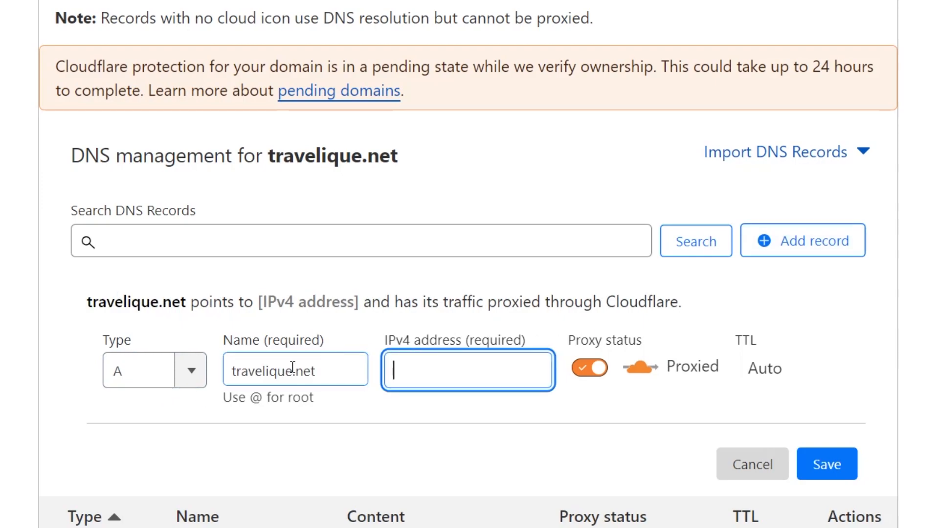
text(143.42.54.169)
click(840, 467)
Start a third DNS record with its type set to CNAME.
click(803, 240)
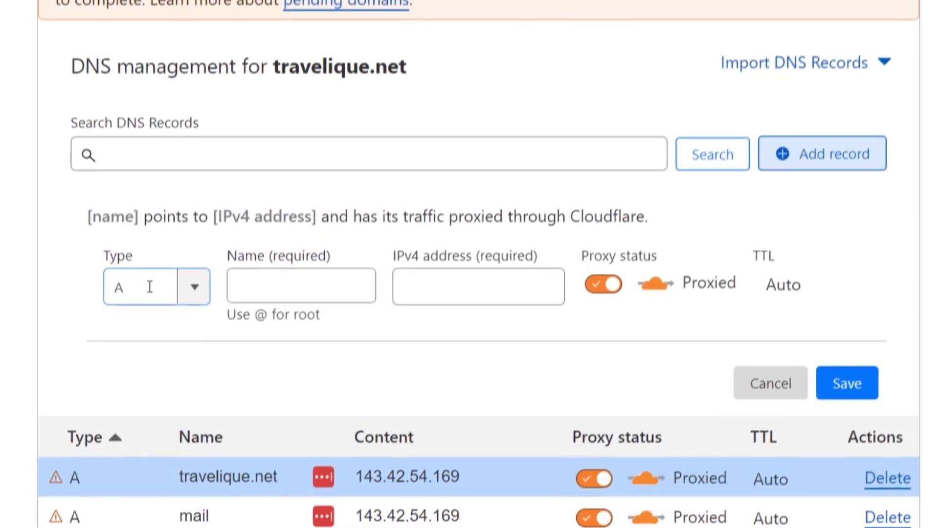
click(190, 288)
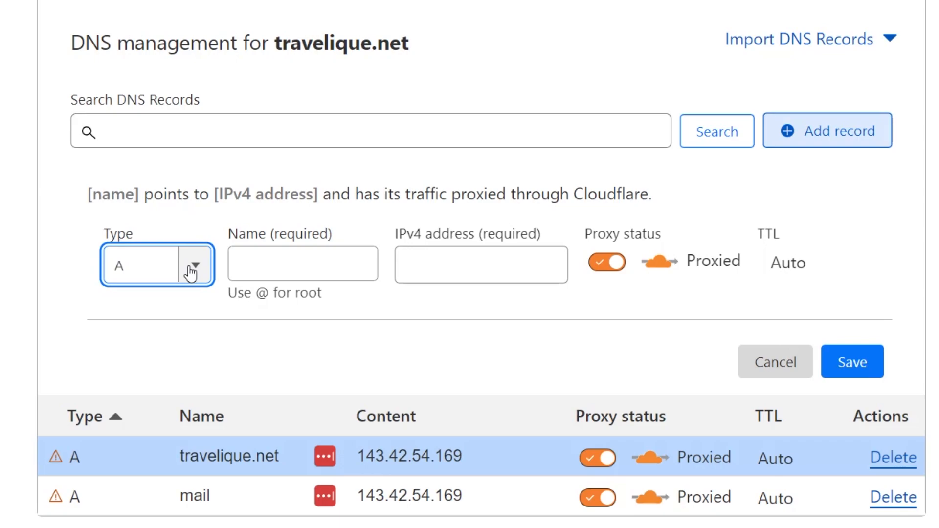
click(191, 268)
click(134, 517)
click(265, 261)
text(www.ma)
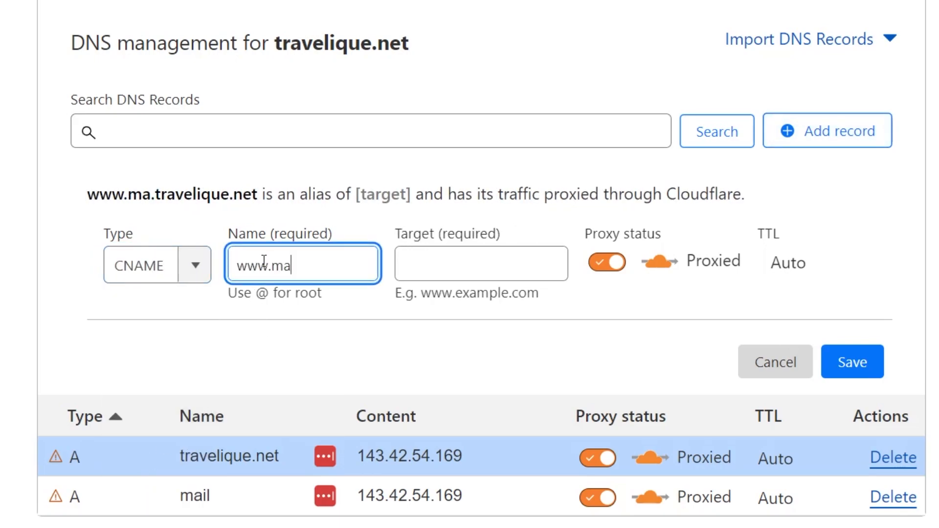
text(il)
key(Tab)
text(mail.travelique.net)
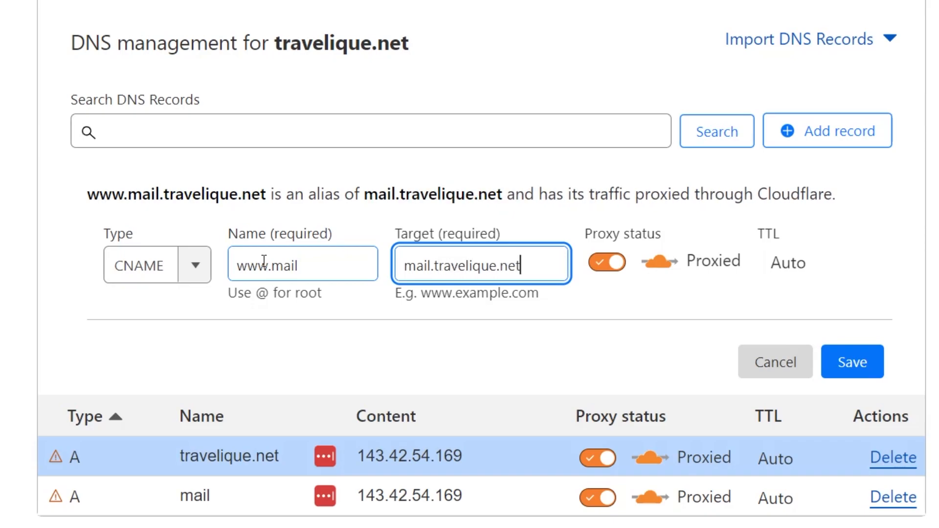
click(856, 361)
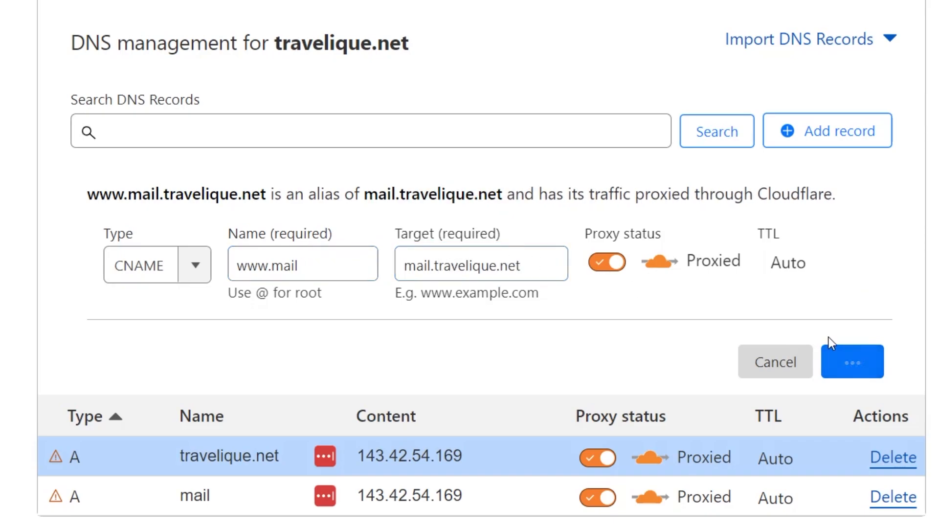
Create a www CNAME record pointing to travelique.net.
click(867, 132)
click(136, 266)
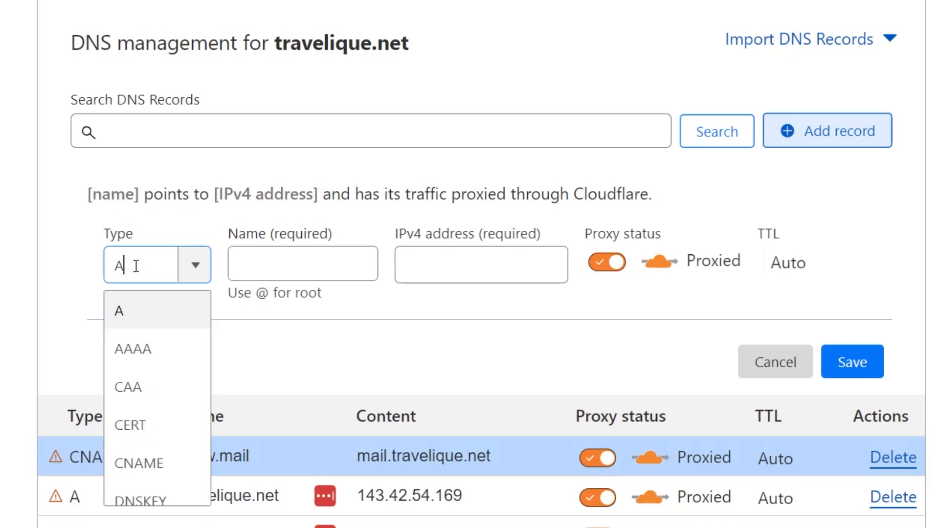
click(156, 462)
click(297, 264)
text(www)
key(Tab)
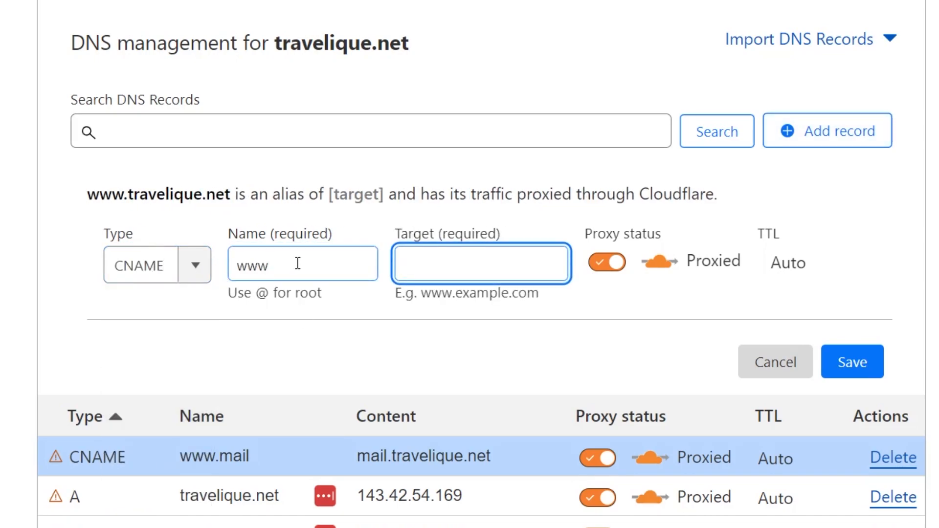
text(trave)
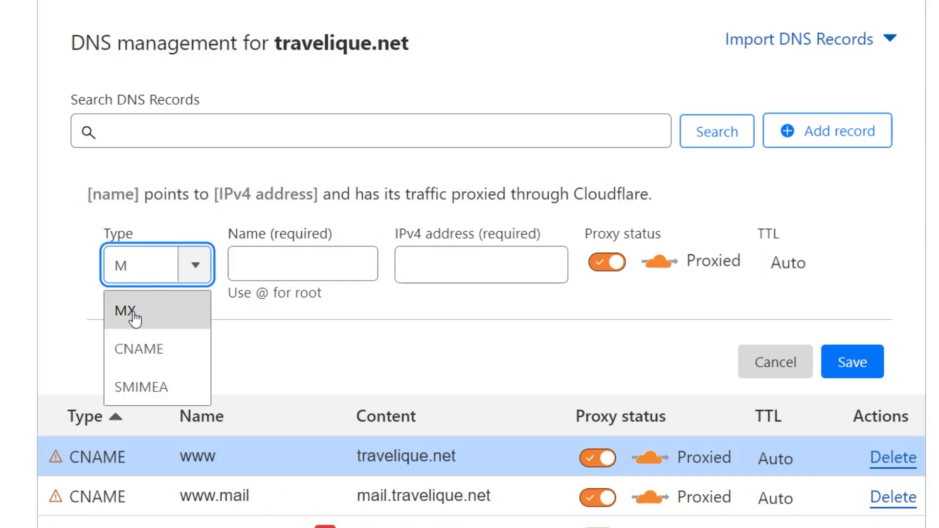
Add an MX record for travelique.net to mail.travelique.net with priority 10.
click(128, 313)
click(300, 267)
text(travelique.net)
key(Tab)
text(mail.travelique.net)
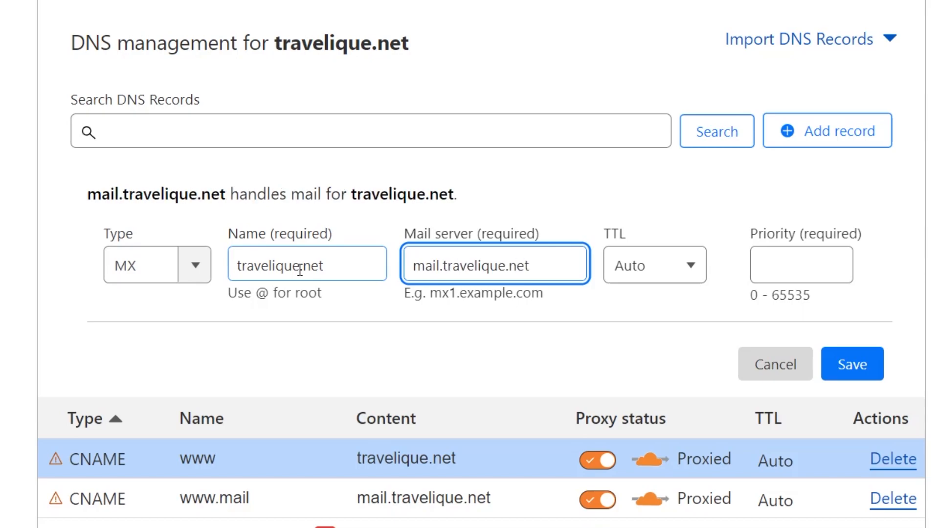
click(865, 364)
text(10)
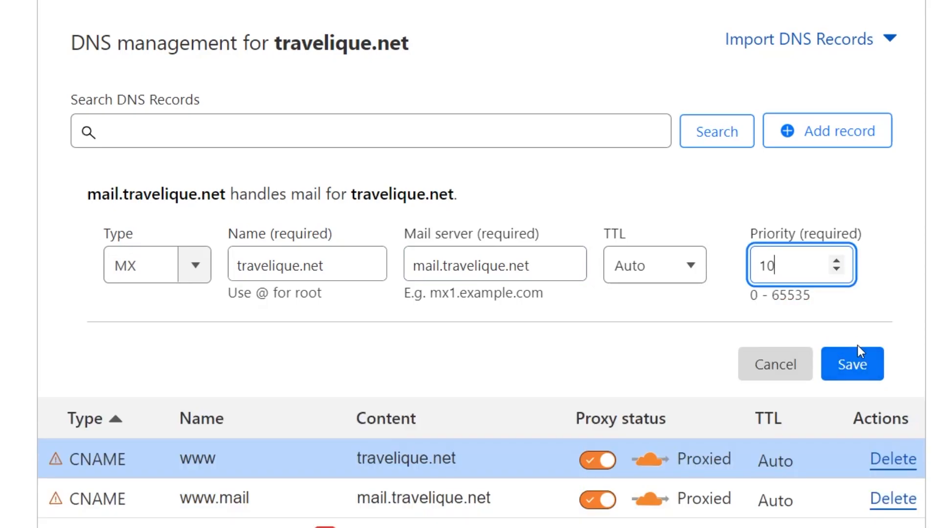
click(854, 365)
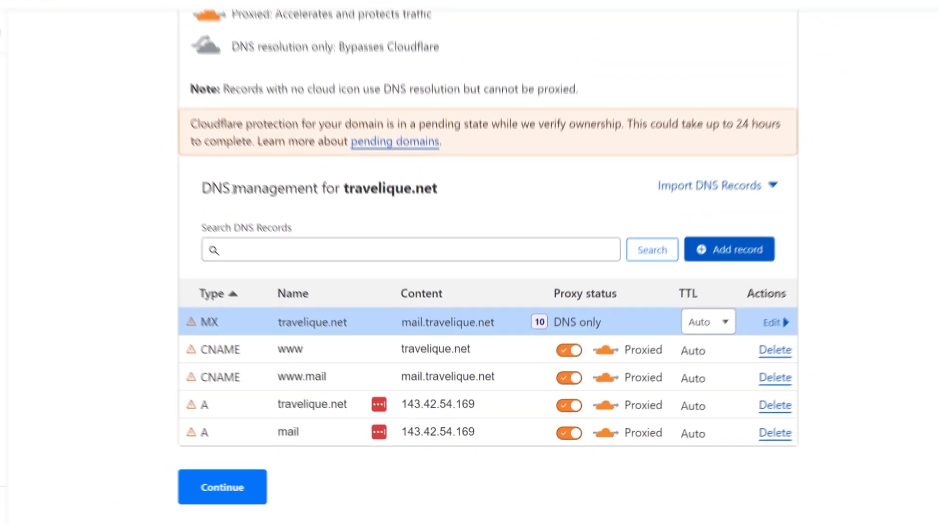
scroll(226, 293, down, 4)
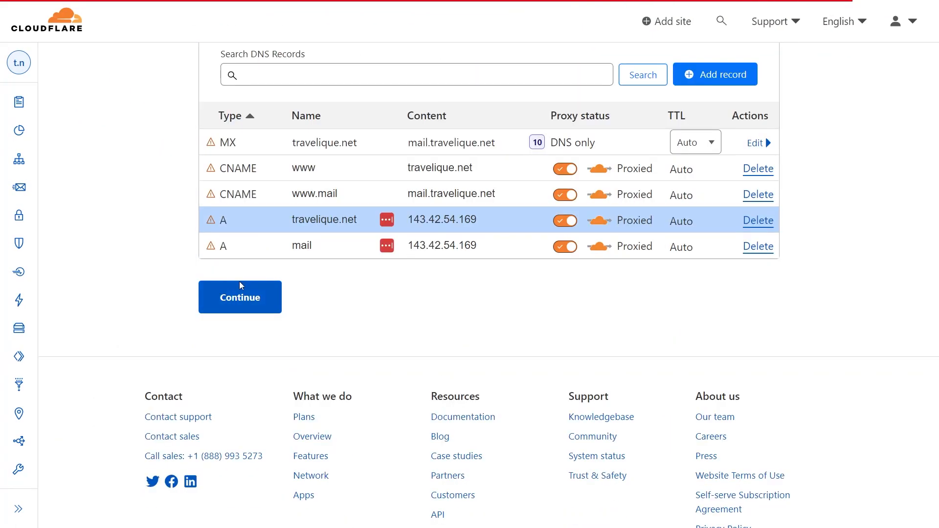
Copy Cloudflare's first nameserver and set travelique.net's Namecheap nameservers to Custom DNS.
click(249, 306)
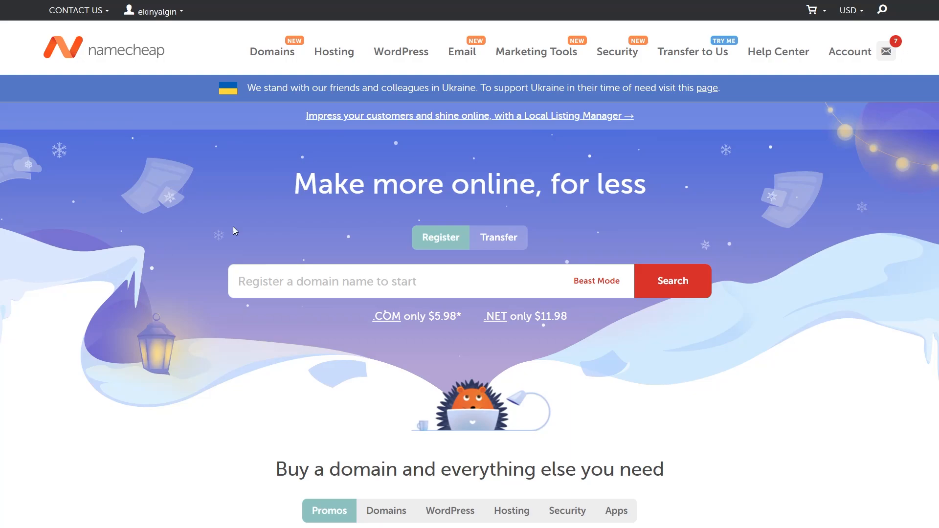
mouse_move(848, 52)
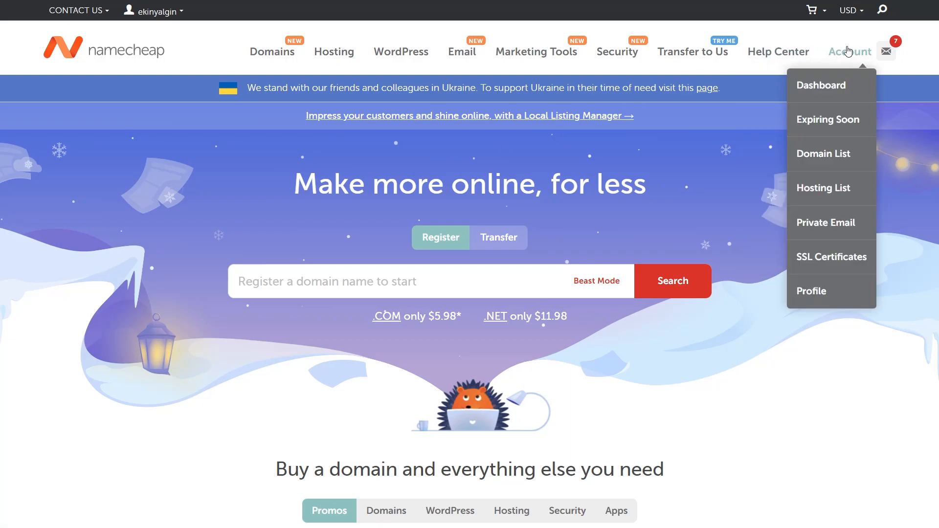
click(833, 102)
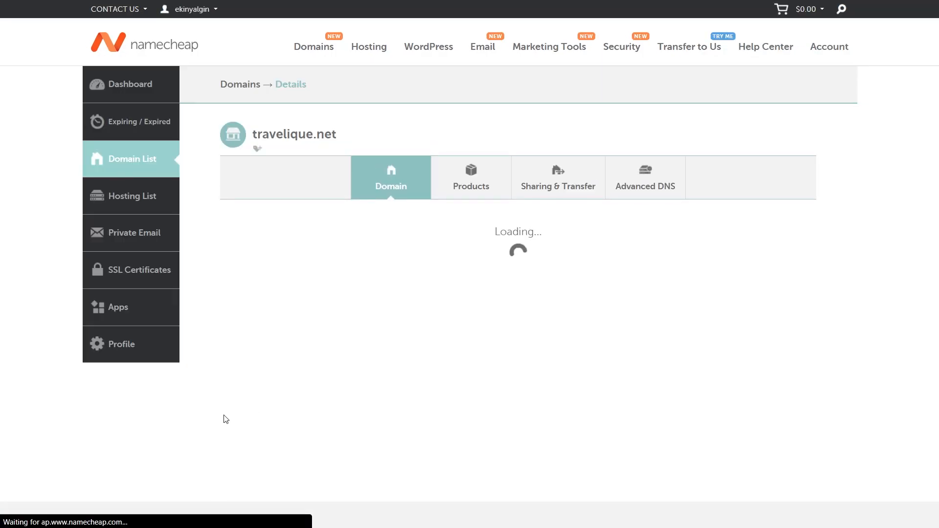
scroll(414, 298, down, 1)
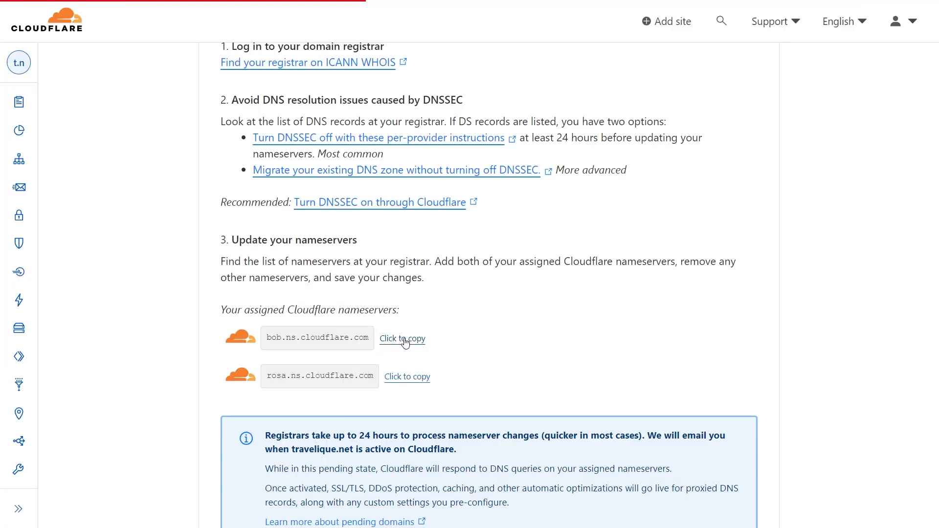
click(399, 340)
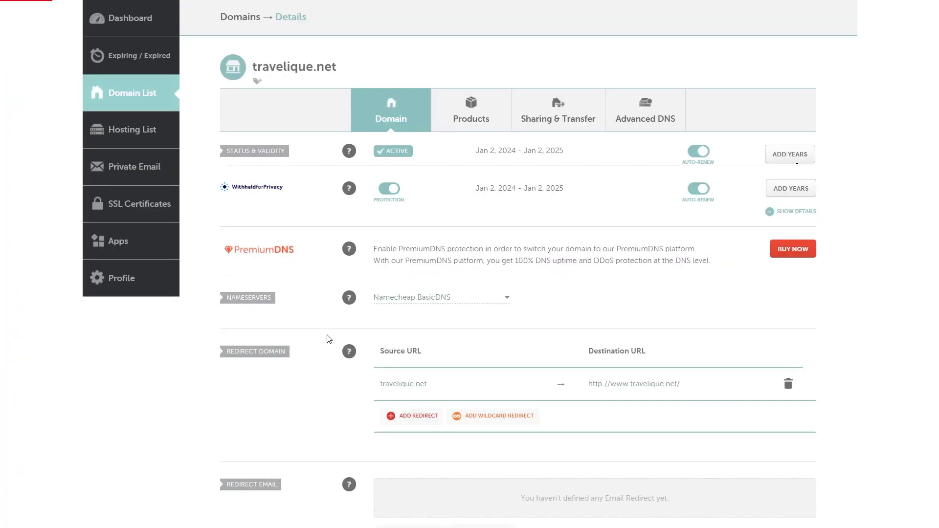
click(435, 299)
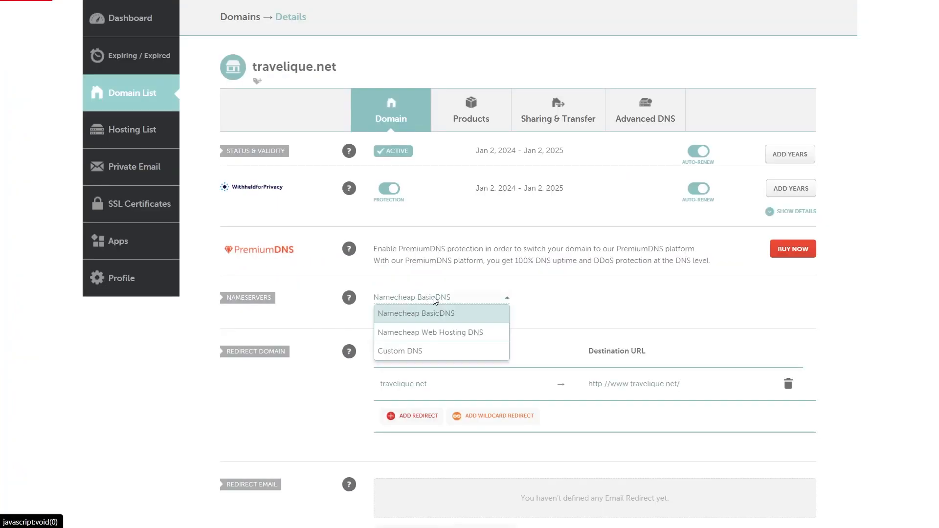
click(435, 352)
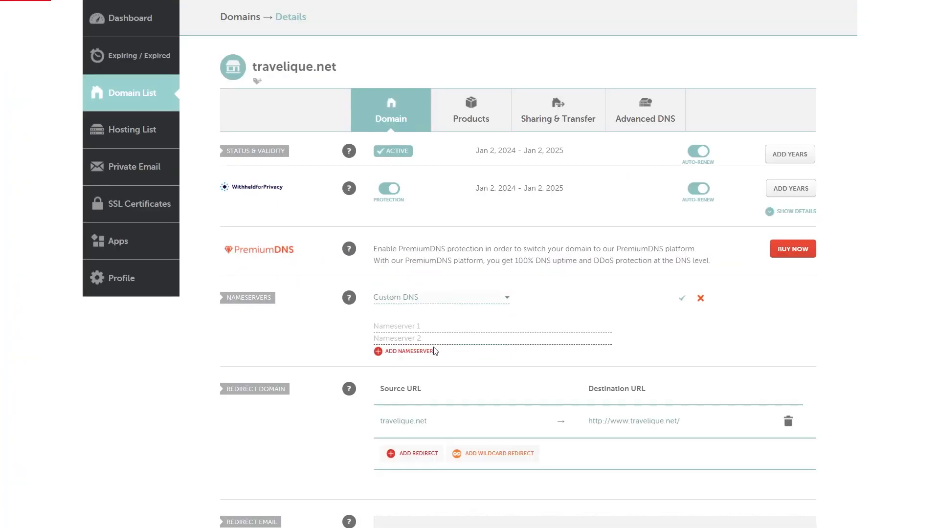
Enter bob.ns.cloudflare.com and rosa.ns.cloudflare.com as custom nameservers and save them.
click(432, 328)
key(ctrl+v)
key(alt+Tab)
click(402, 380)
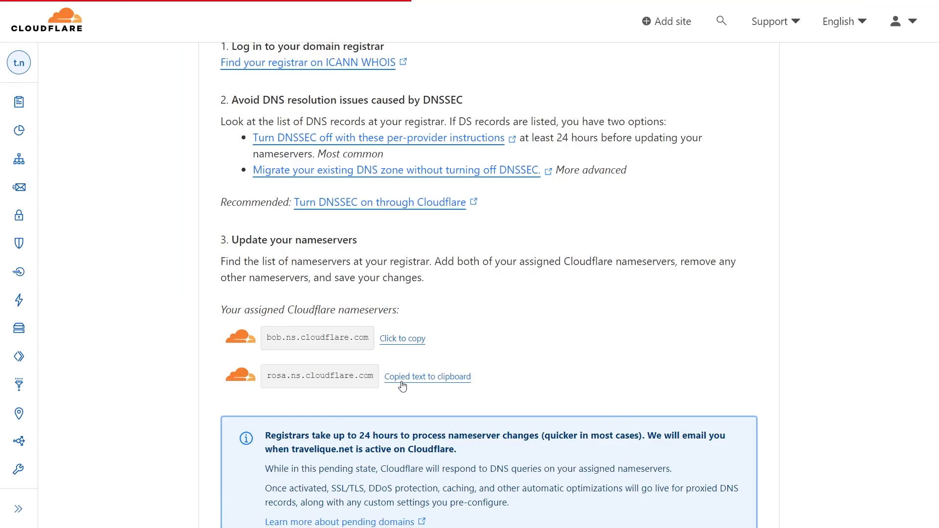
key(alt+Tab)
click(453, 339)
key(ctrl+v)
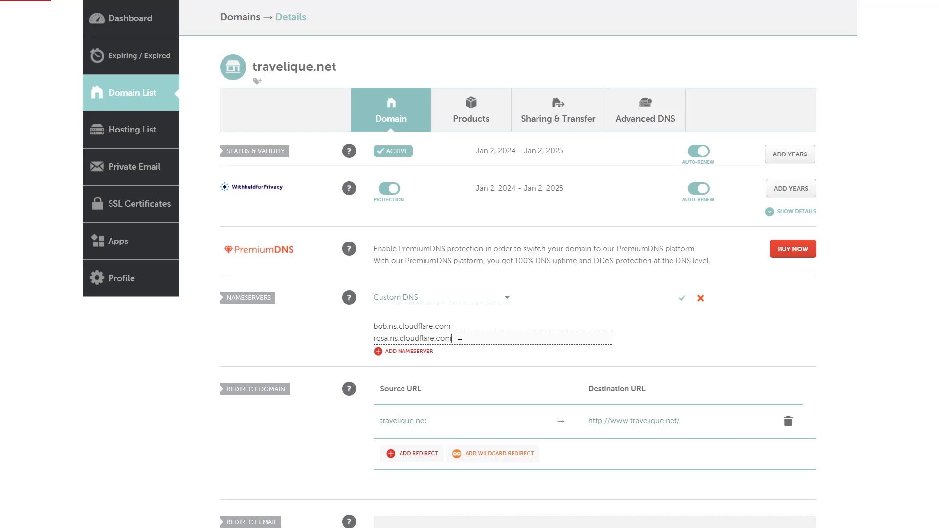
click(684, 302)
key(alt+Tab)
scroll(210, 356, down, 6)
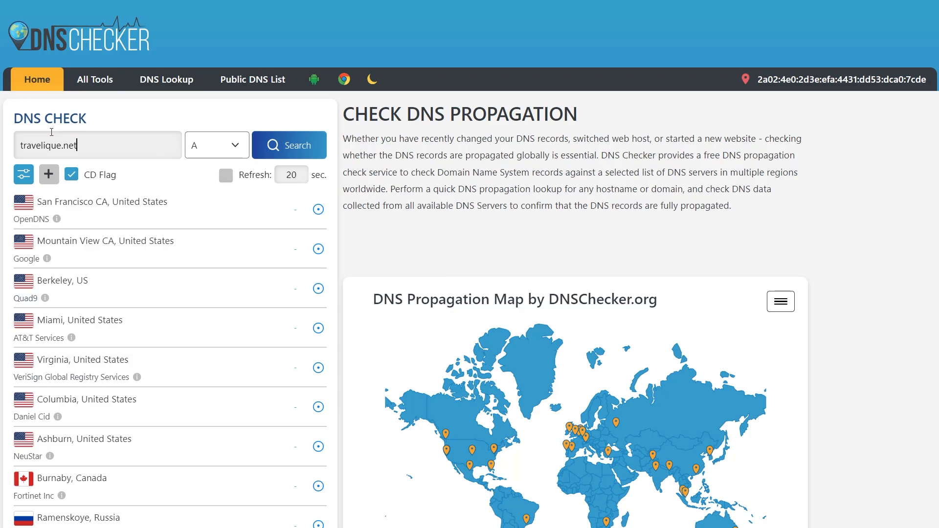
Run the A-record check for travelique.net and review results showing 143.42.54.169 worldwide.
click(292, 153)
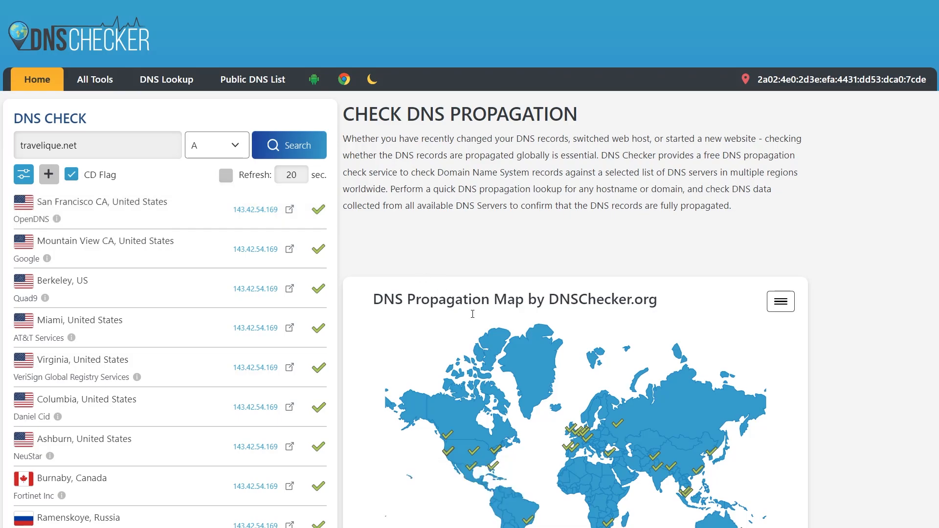
scroll(587, 468, down, 1)
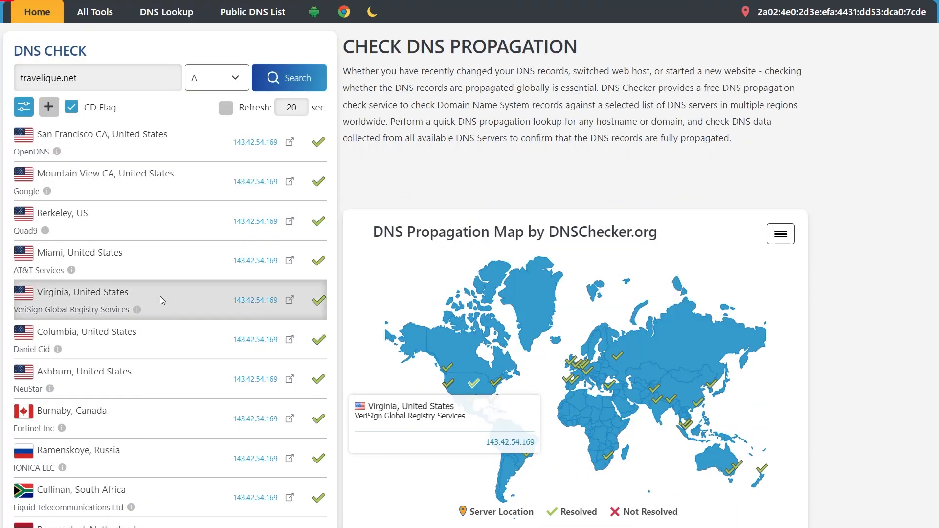
scroll(262, 255, down, 1)
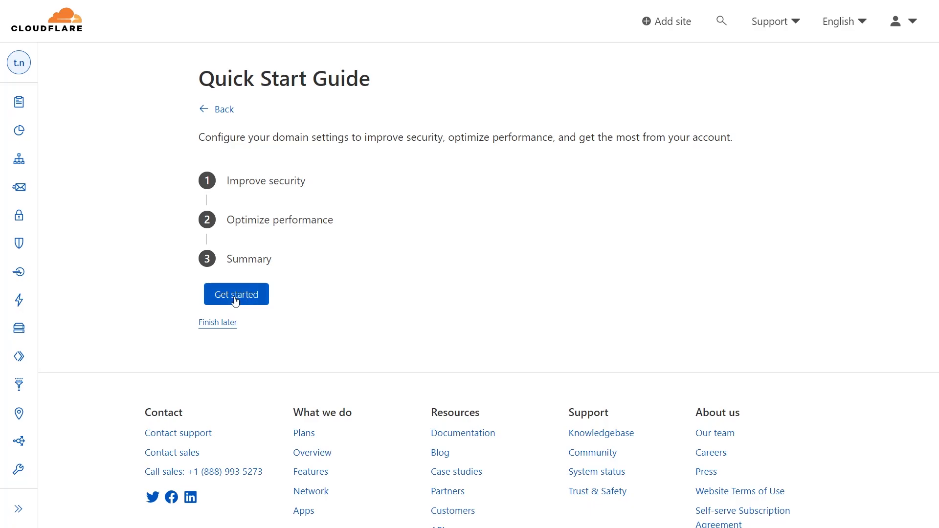
Use the Quick Start Guide to save Automatic HTTPS Rewrites, Always Use HTTPS and Brotli on.
click(235, 301)
click(246, 343)
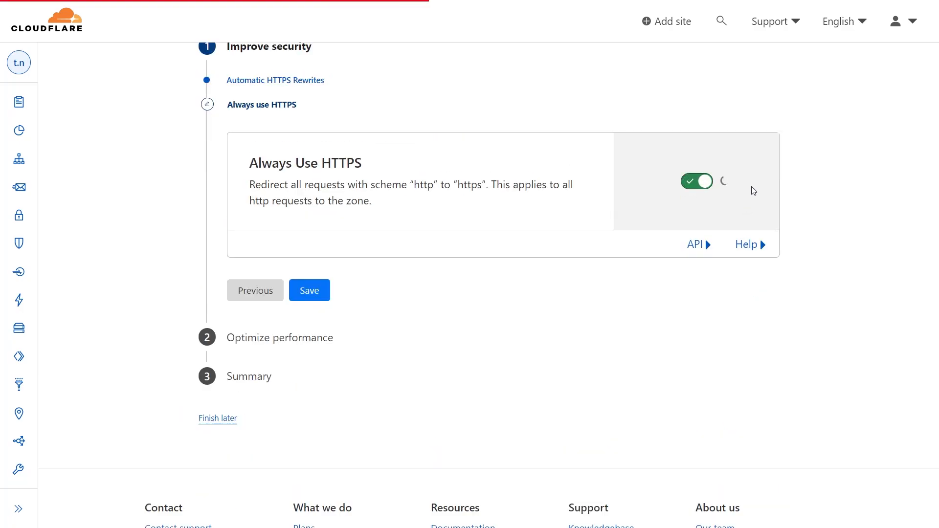
click(298, 319)
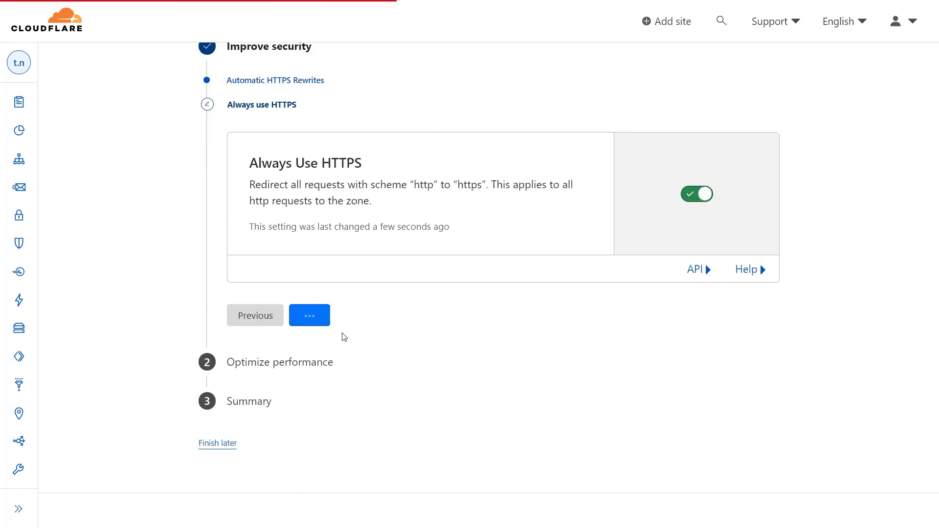
click(314, 312)
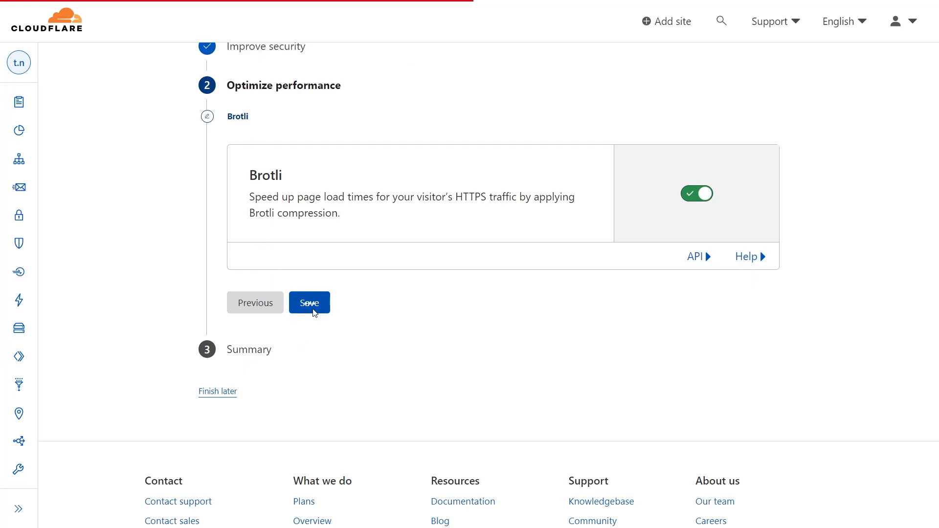